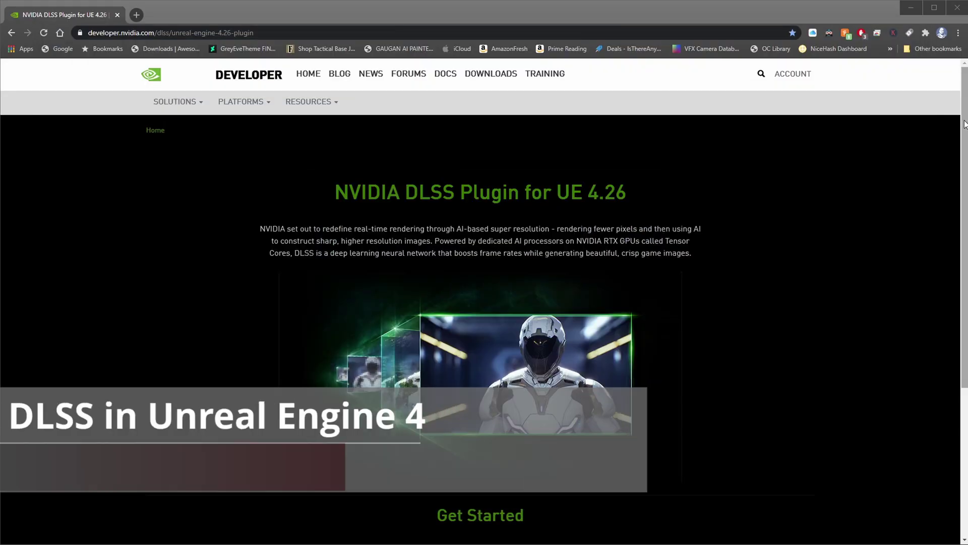
# Tick 'I Agree To the Terms' under Get Started and download the DLSS plugin zip
pyautogui.scroll(-2, 965, 127)
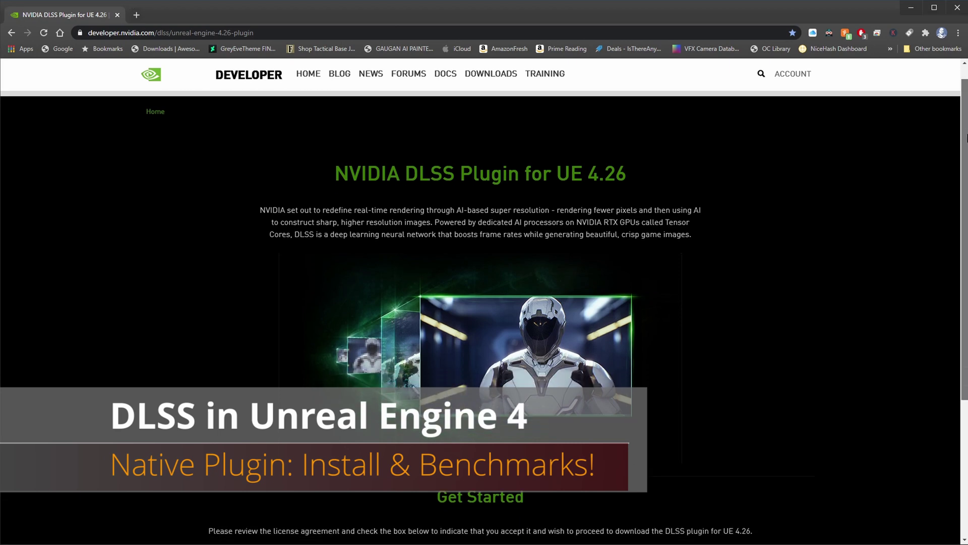
pyautogui.scroll(-2, 614, 333)
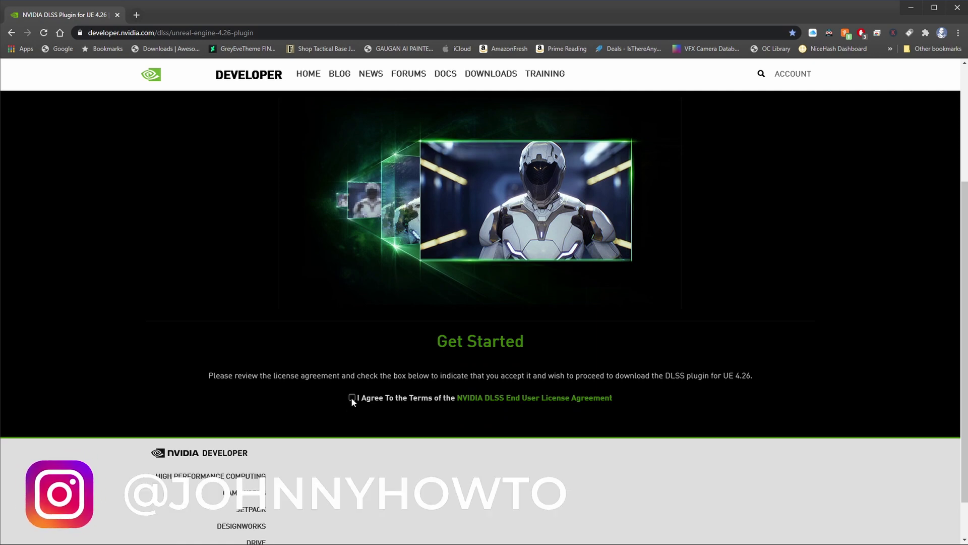
pyautogui.click(352, 398)
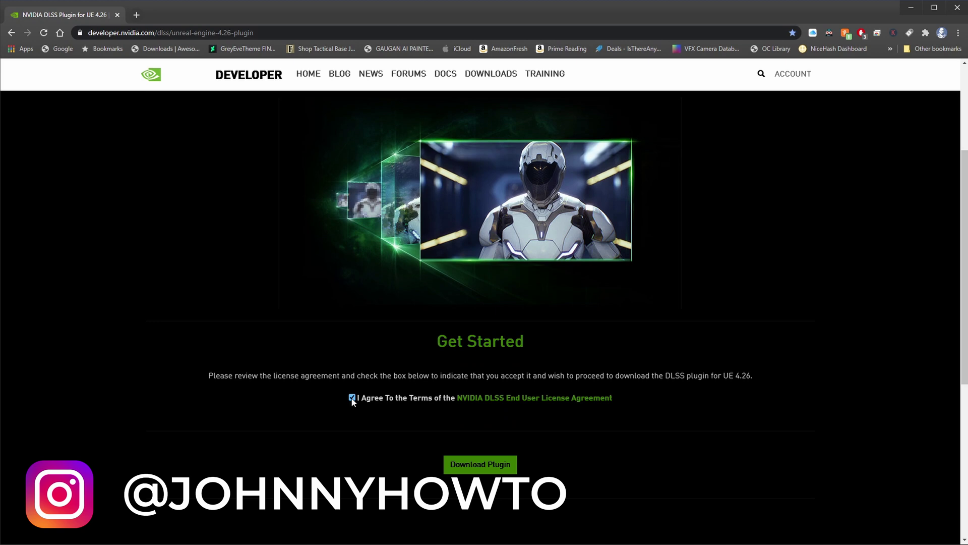
pyautogui.click(469, 464)
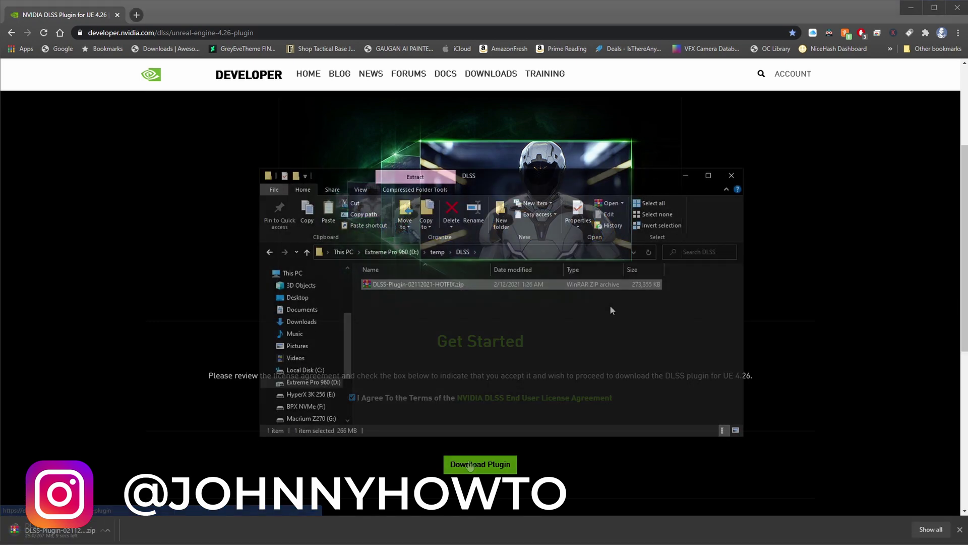
# Extract DLSS-Plugin-02112021-HOTFIX.zip to its default destination folder
pyautogui.rightClick(407, 285)
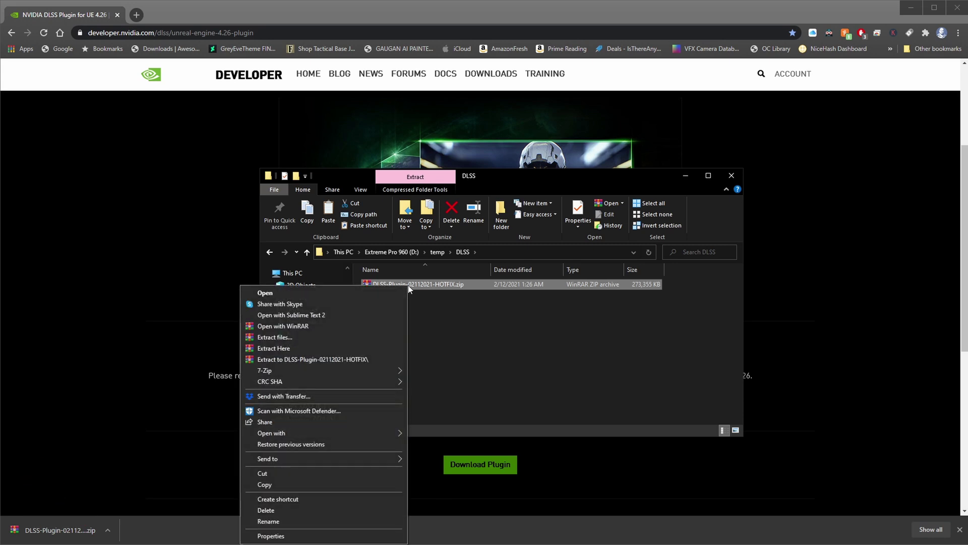
pyautogui.click(338, 337)
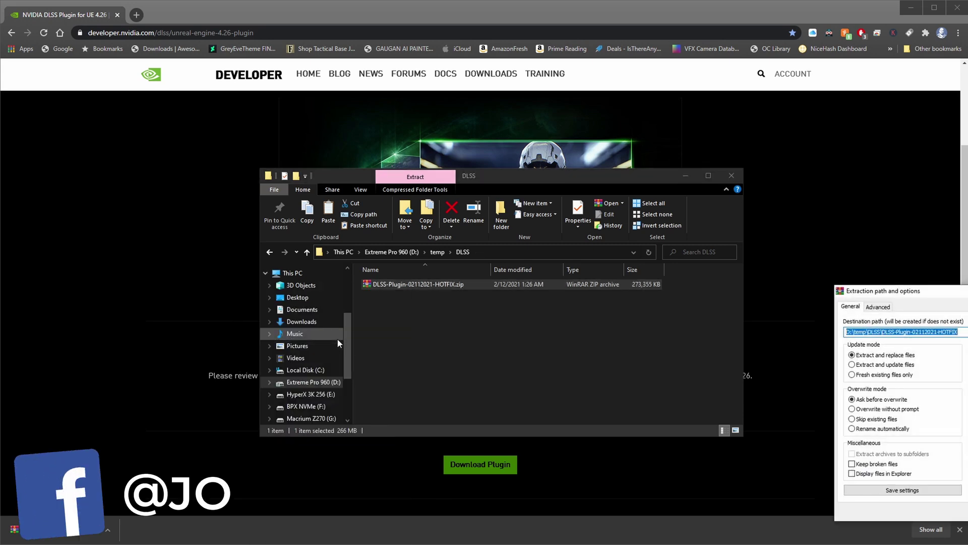
pyautogui.press('Return')
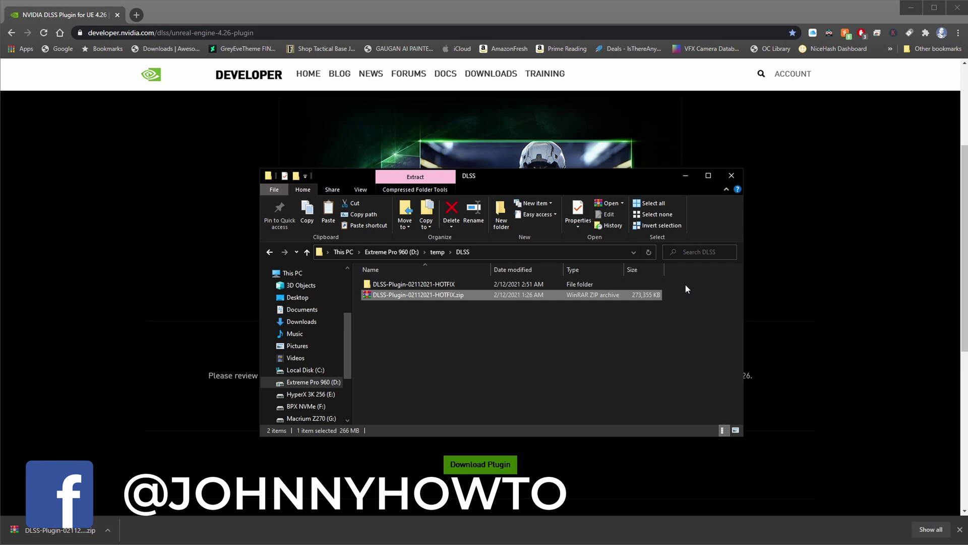
# Drag the extracted plugin's DLSS folder into UE_4.26\Engine\Plugins\Runtime\Nvidia
pyautogui.doubleClick(413, 284)
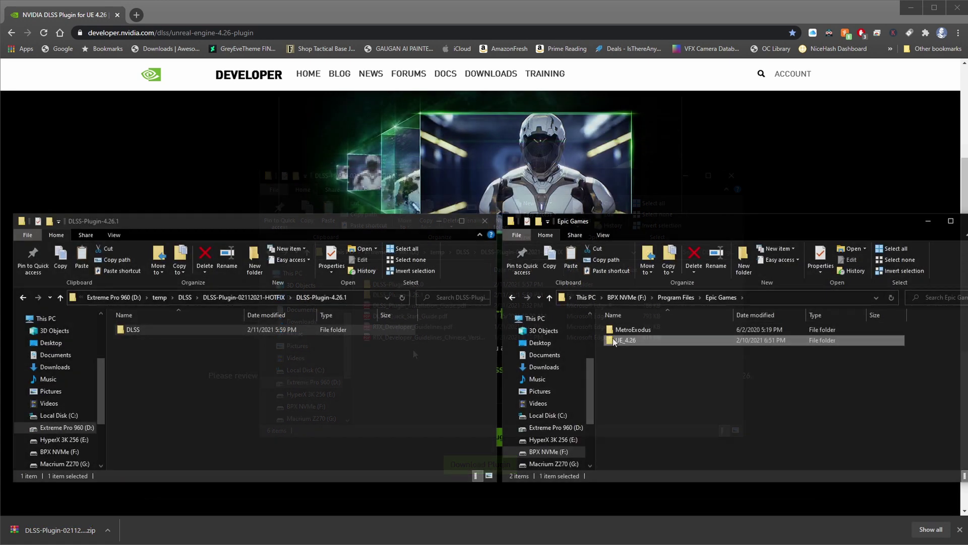
pyautogui.doubleClick(612, 342)
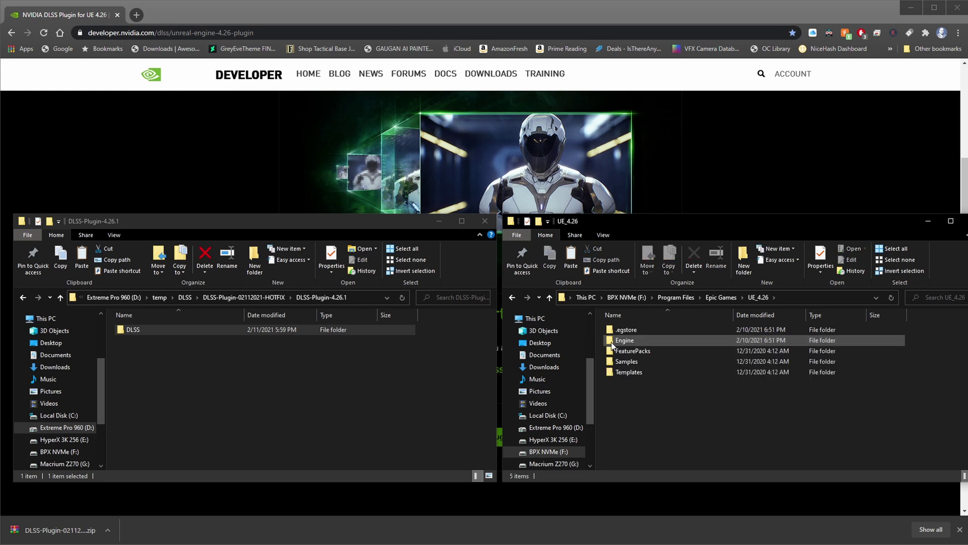
pyautogui.doubleClick(611, 342)
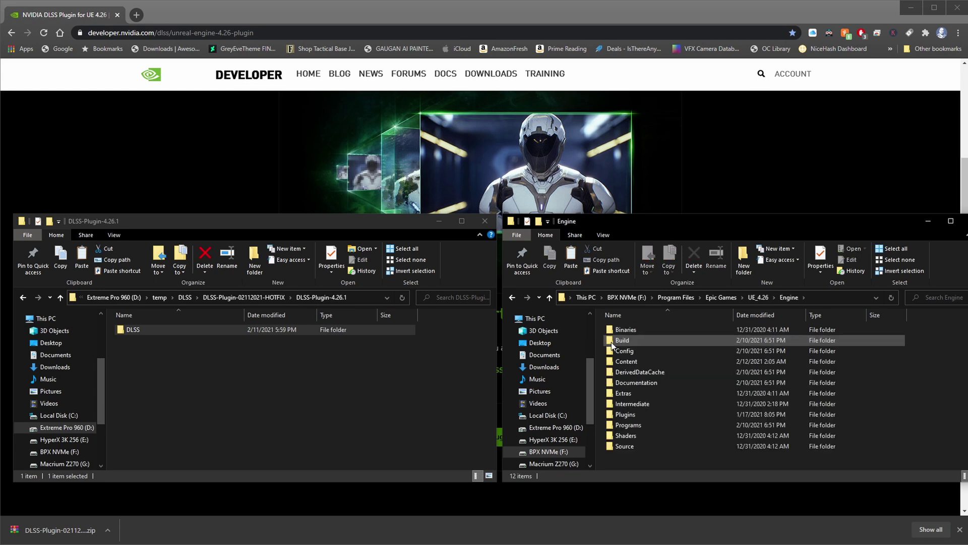
pyautogui.doubleClick(610, 414)
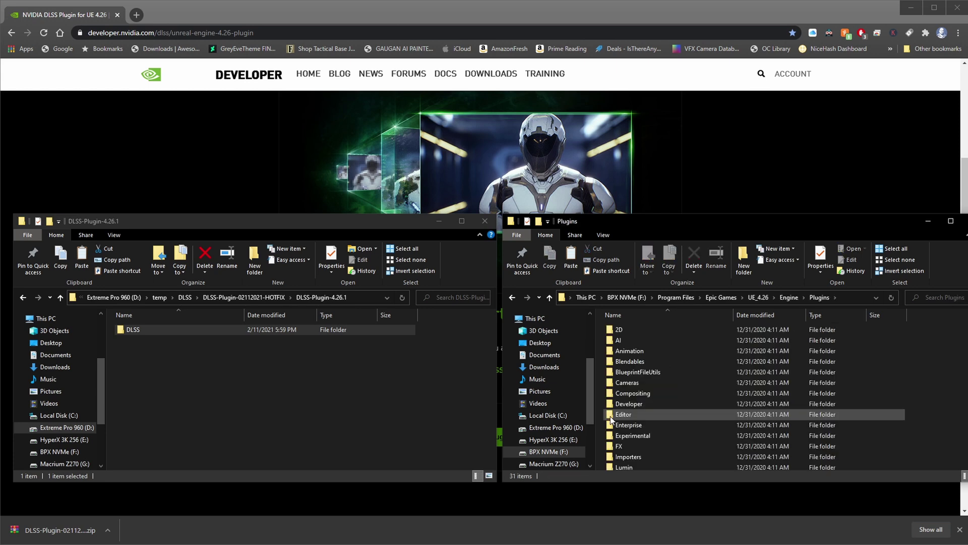
pyautogui.scroll(-6, 612, 418)
pyautogui.click(613, 403)
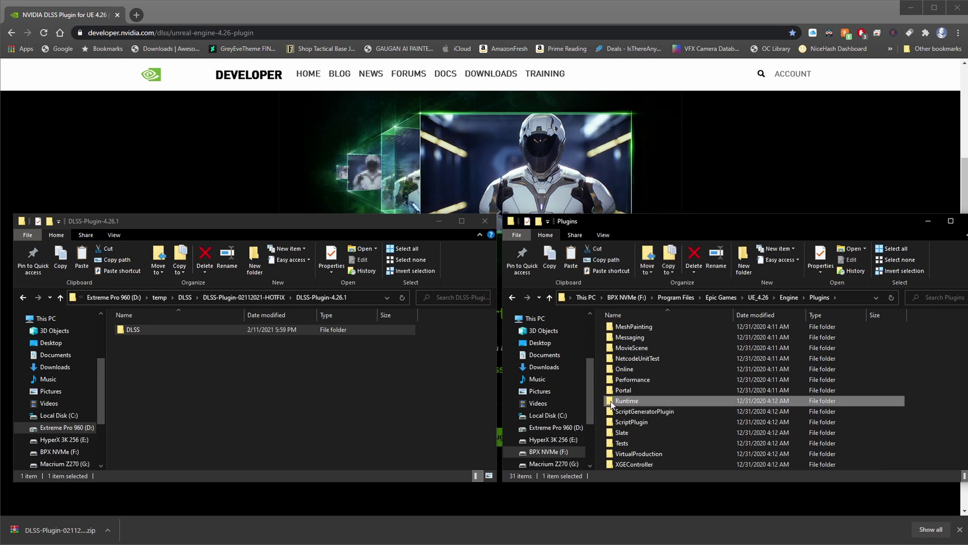
pyautogui.doubleClick(611, 402)
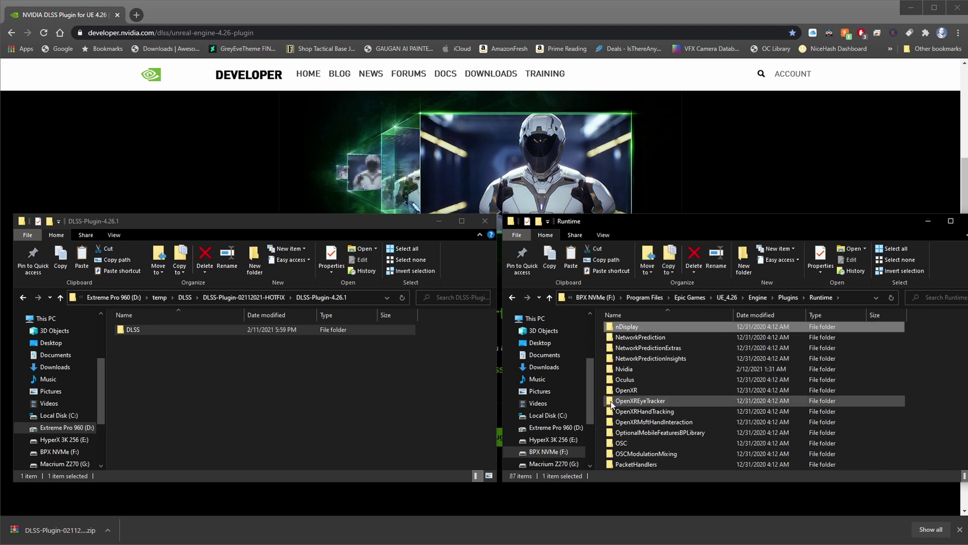
pyautogui.doubleClick(616, 368)
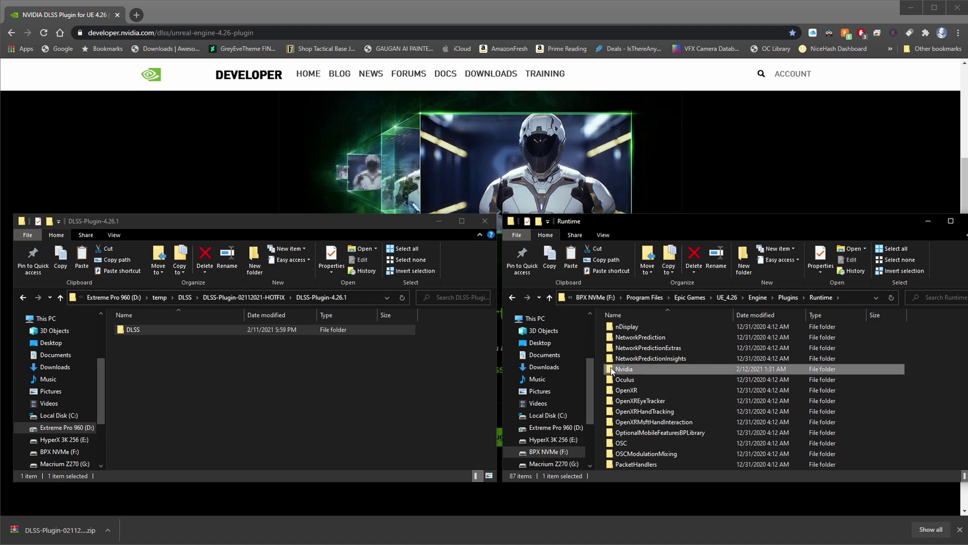
pyautogui.click(619, 341)
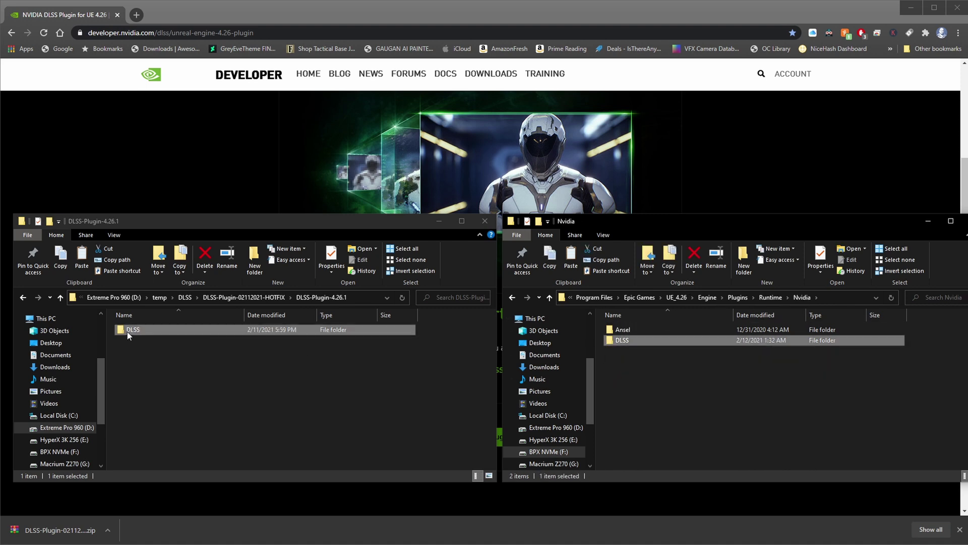
pyautogui.moveTo(126, 331); pyautogui.dragTo(663, 376)
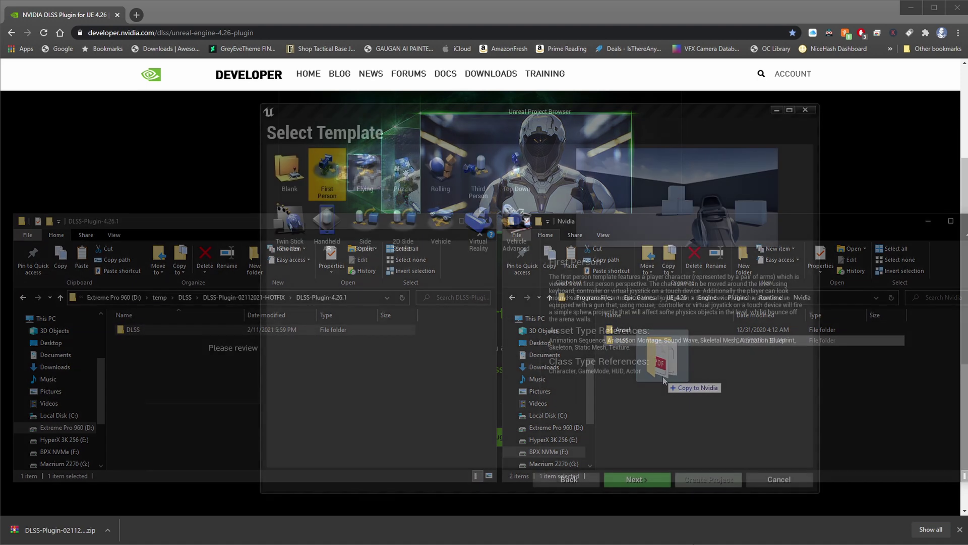
# Set up a new project with Raytracing Enabled and name it FPS
pyautogui.click(632, 485)
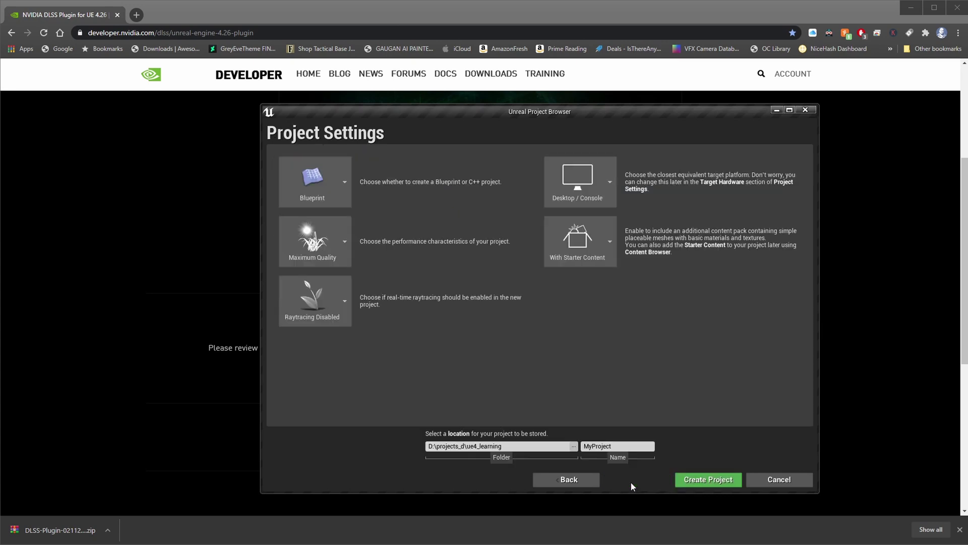
pyautogui.click(345, 302)
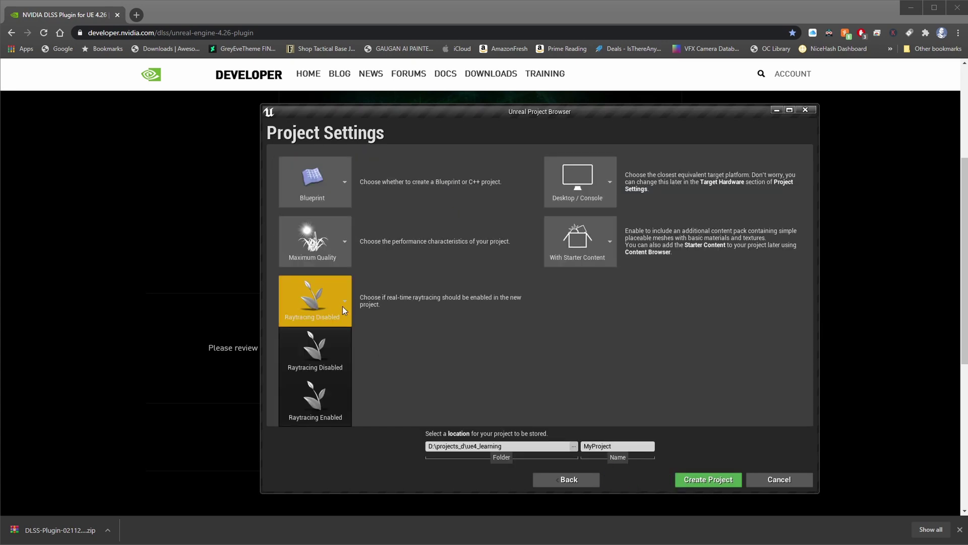
pyautogui.click(318, 412)
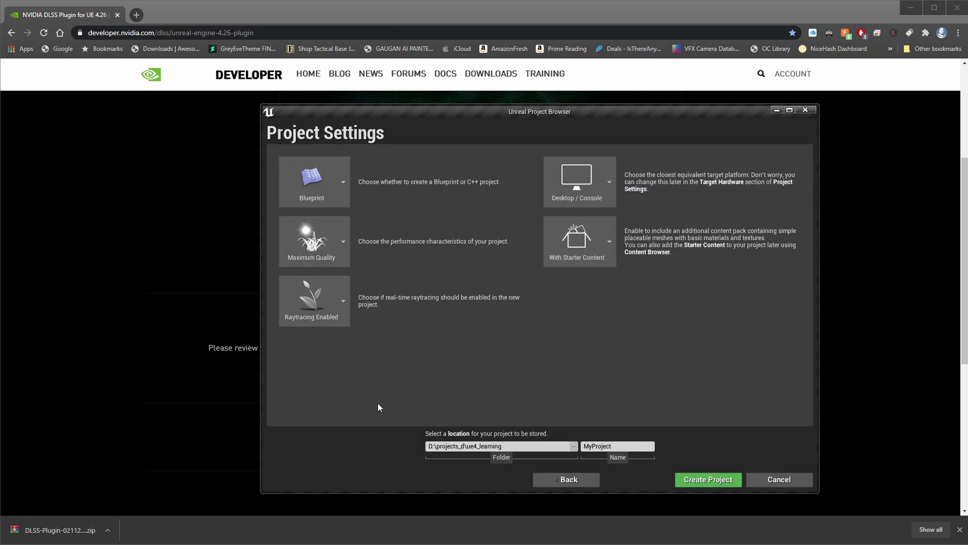
pyautogui.doubleClick(624, 447)
pyautogui.write('FPS')
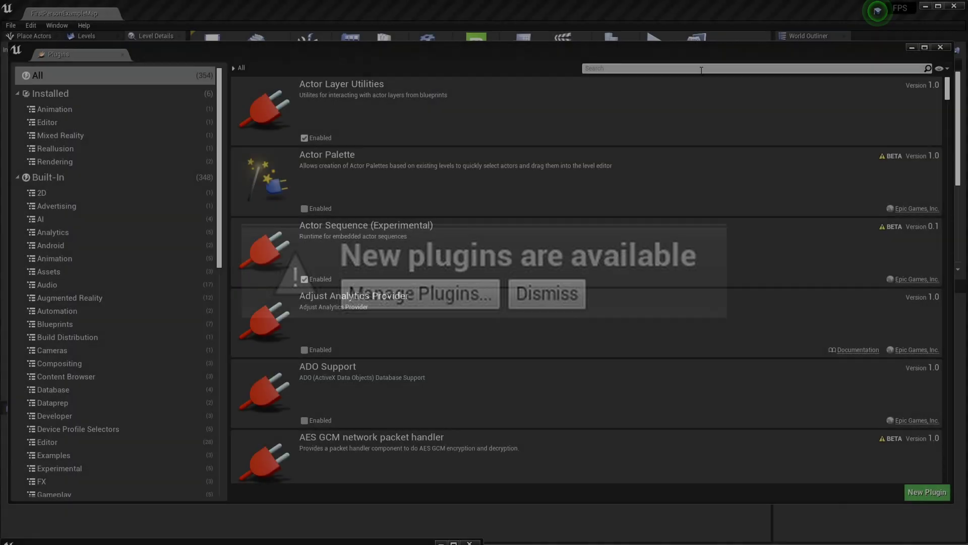
# Search the plugins for 'dlss' and tick Enabled on NVIDIA DLSS
pyautogui.click(701, 68)
pyautogui.write('dlss')
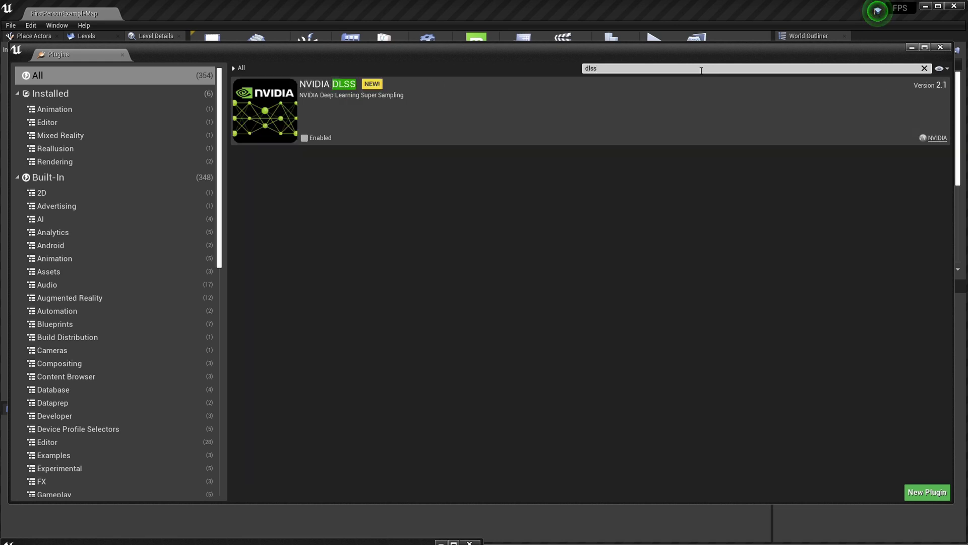
pyautogui.click(304, 138)
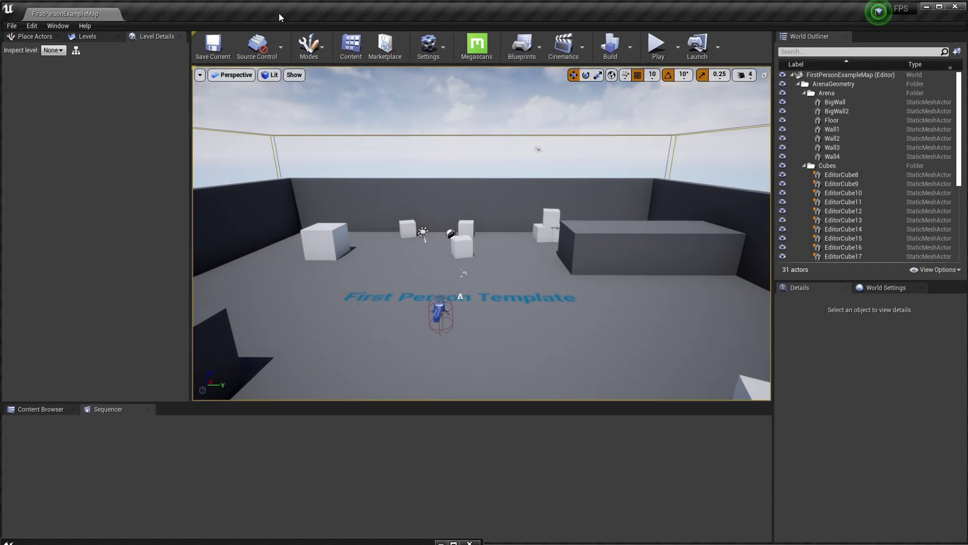
pyautogui.click(31, 26)
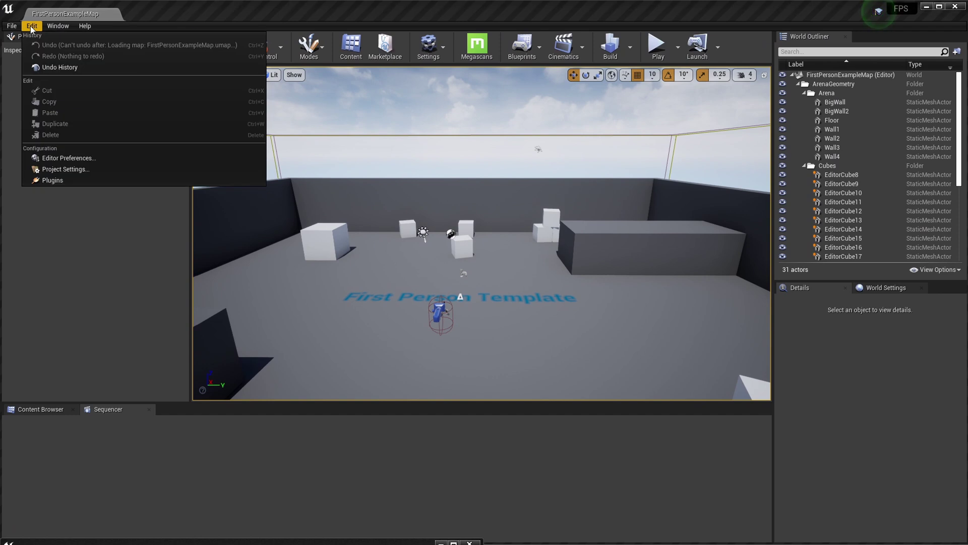
pyautogui.click(53, 168)
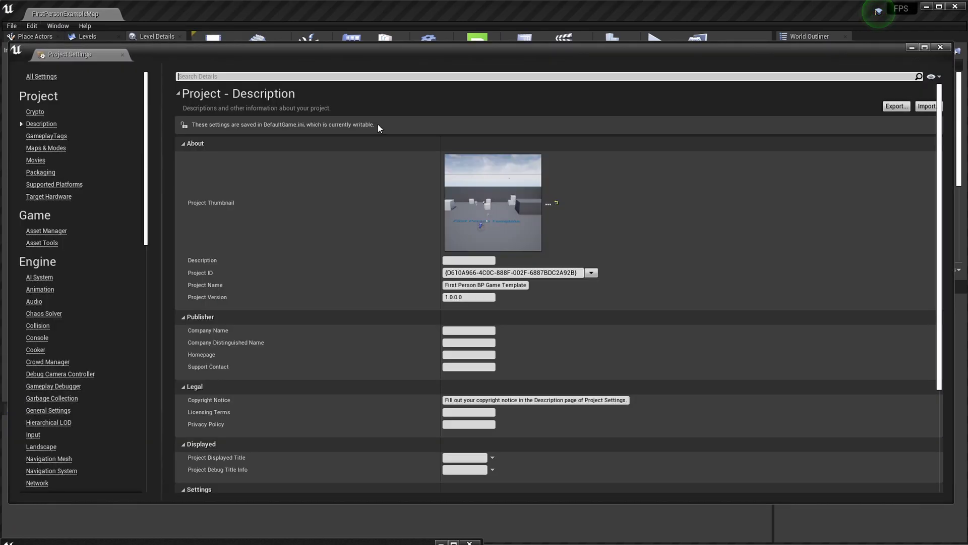
pyautogui.click(630, 76)
pyautogui.write('dlss')
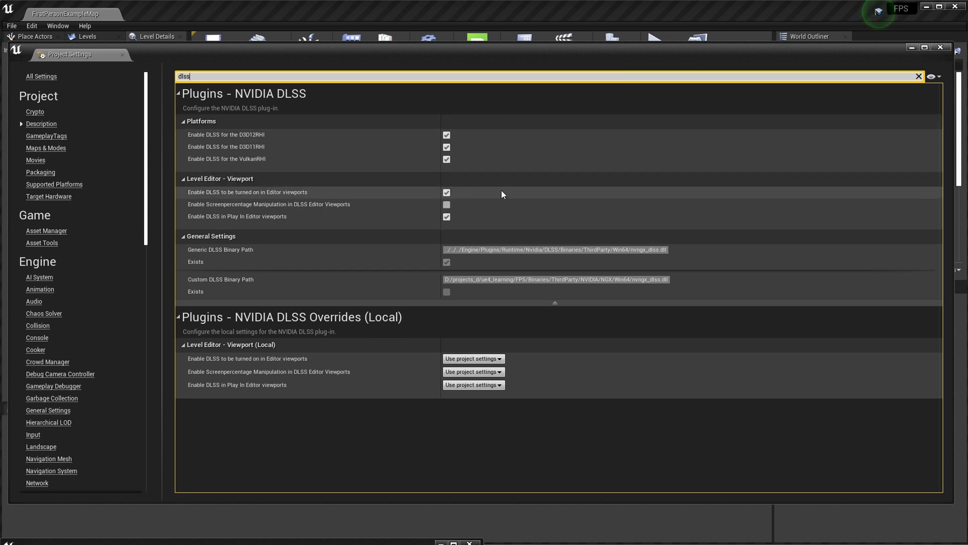
pyautogui.click(942, 48)
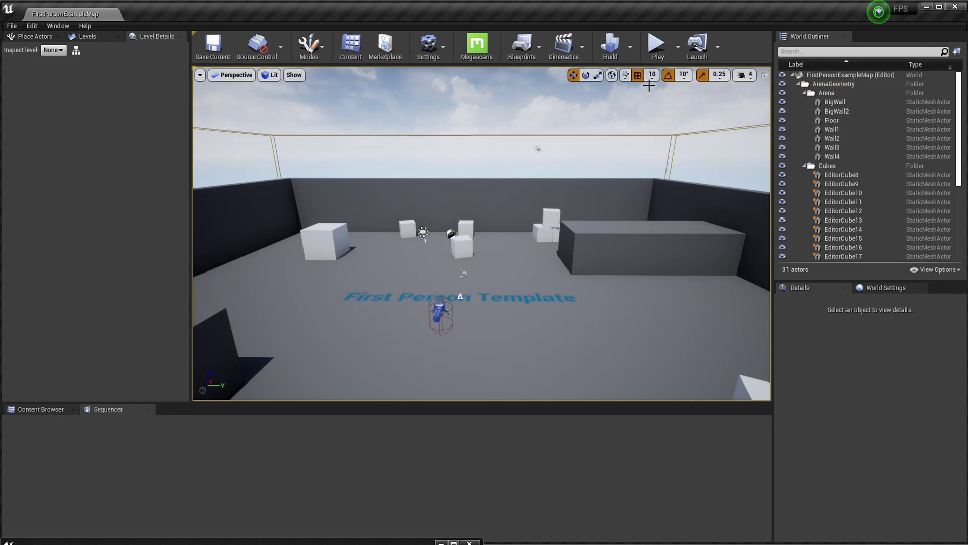
# Show the DLSS Mode choices under the viewport options' DLSS Settings
pyautogui.click(200, 76)
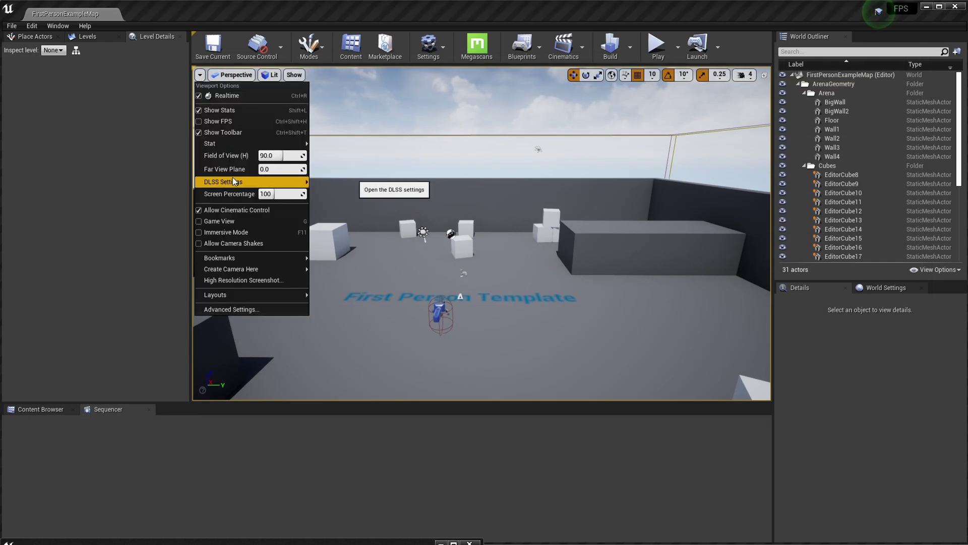
pyautogui.moveTo(242, 179)
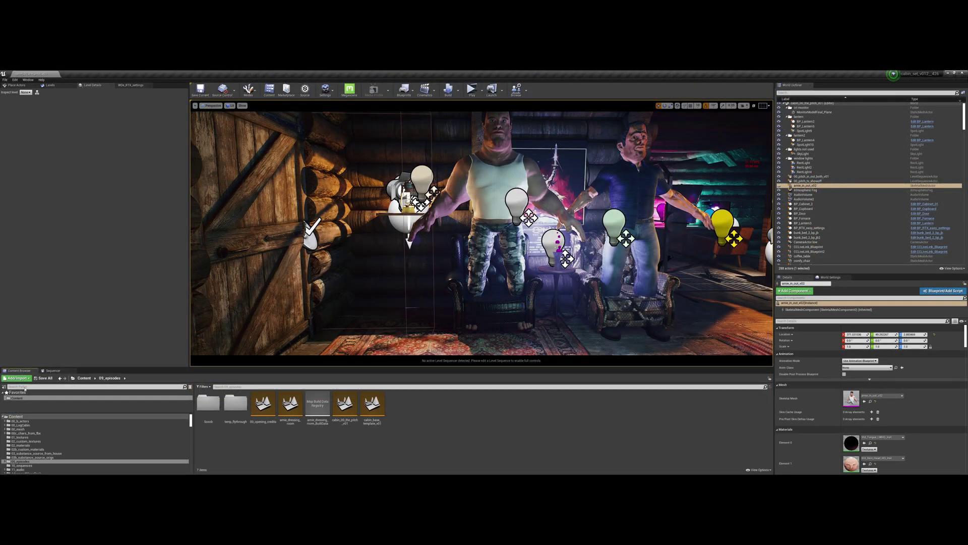
# Set the viewport DLSS mode to Ultra Performance, then select the cabin floor rug
pyautogui.click(195, 106)
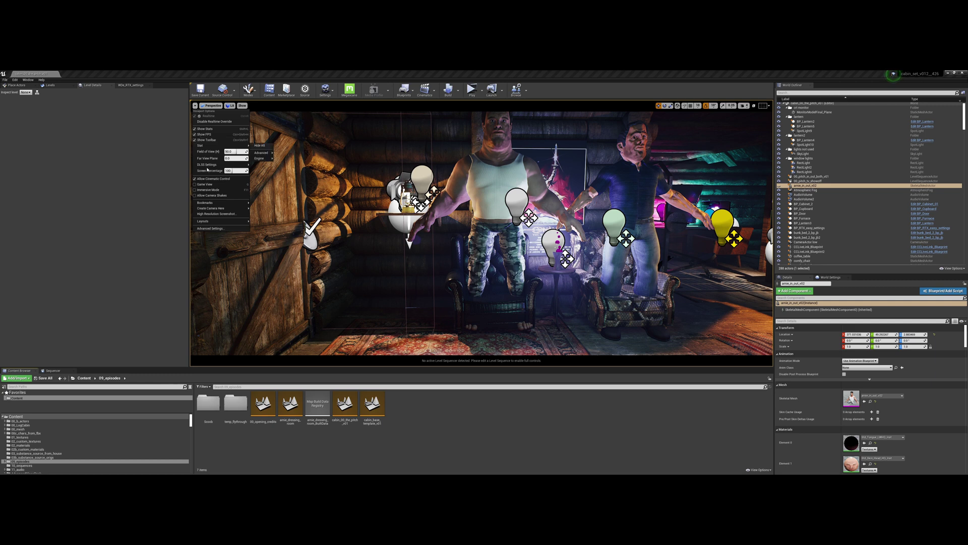
pyautogui.moveTo(217, 165)
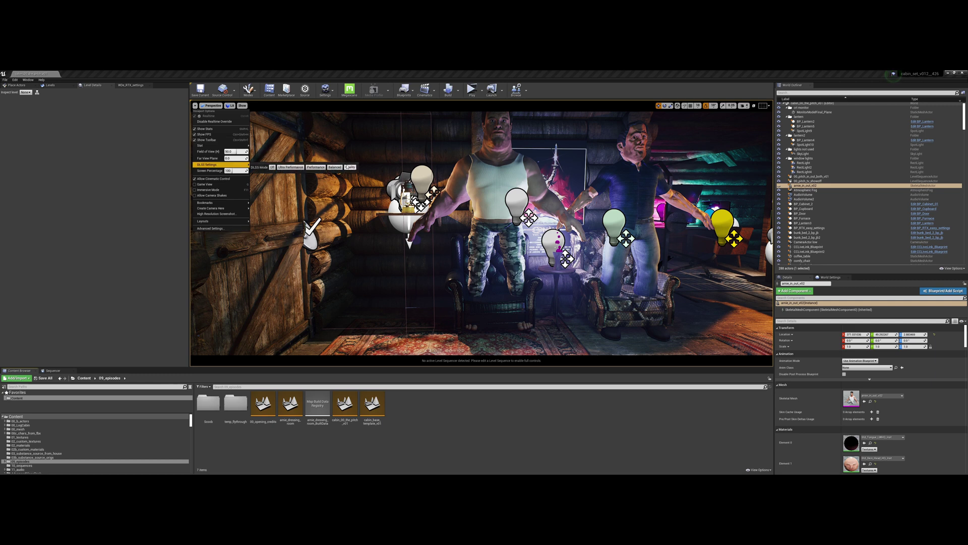
pyautogui.click(291, 168)
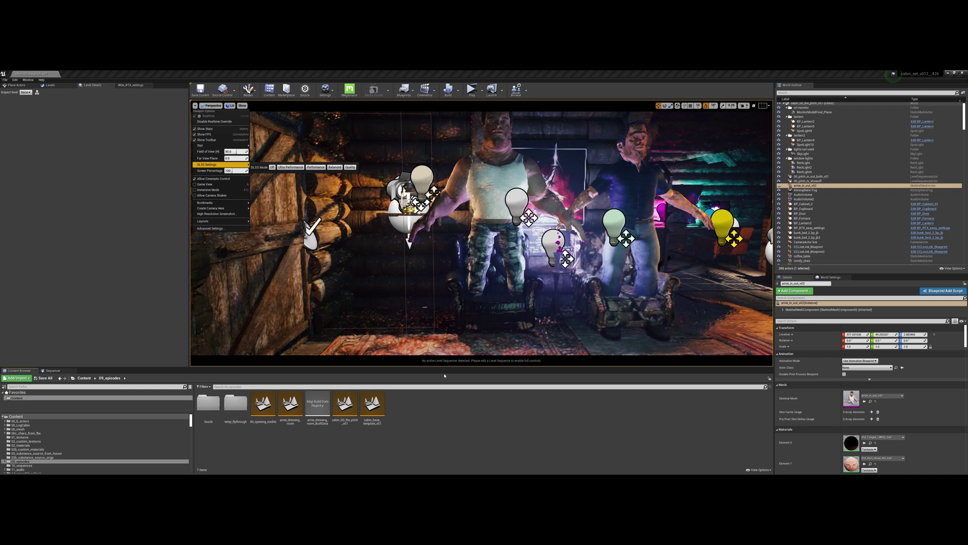
pyautogui.press('Escape')
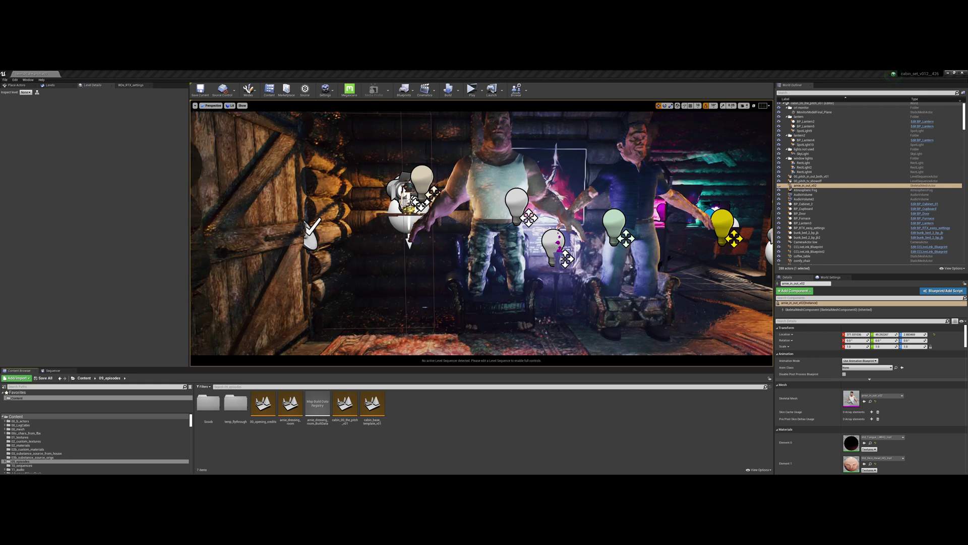
pyautogui.click(545, 343)
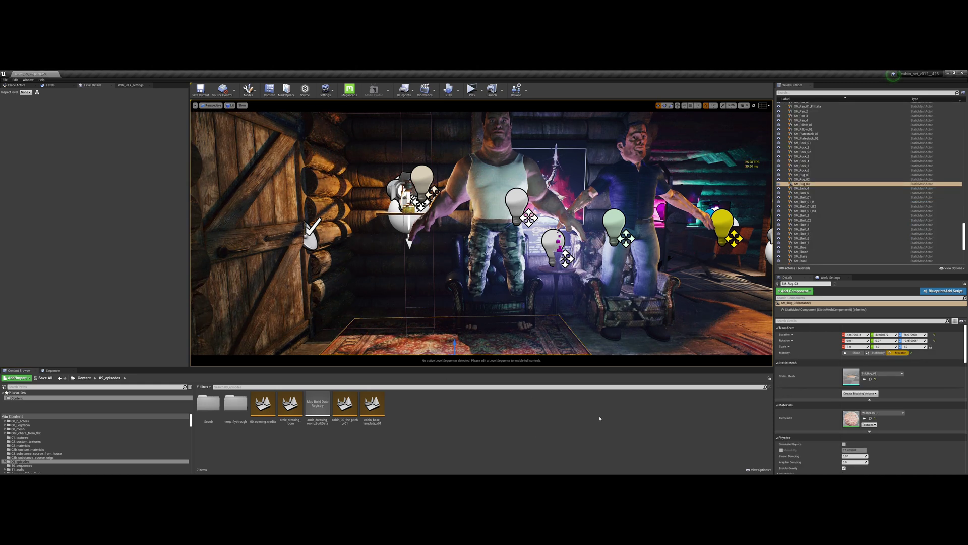